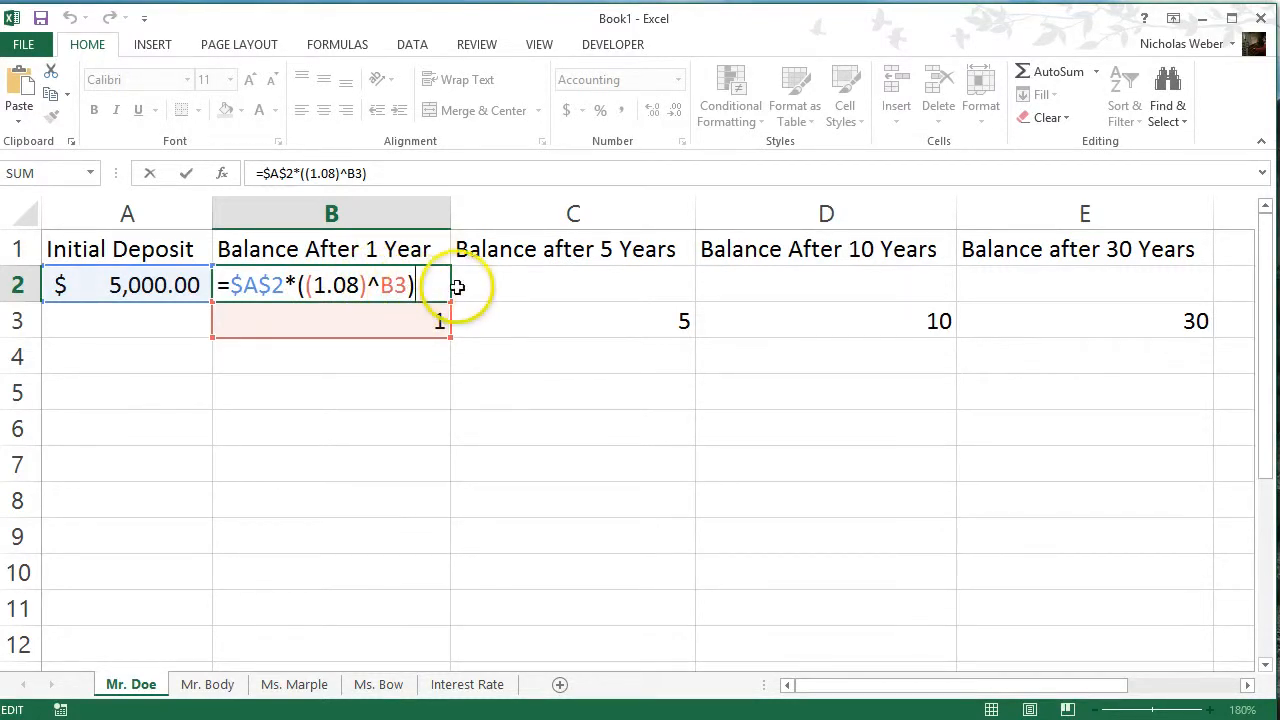
# Enter the one-year balance formula =$A$2*((1.08)^B3) in cell B2 and inspect its cell references
pyautogui.press('Return')
pyautogui.click(393, 281)
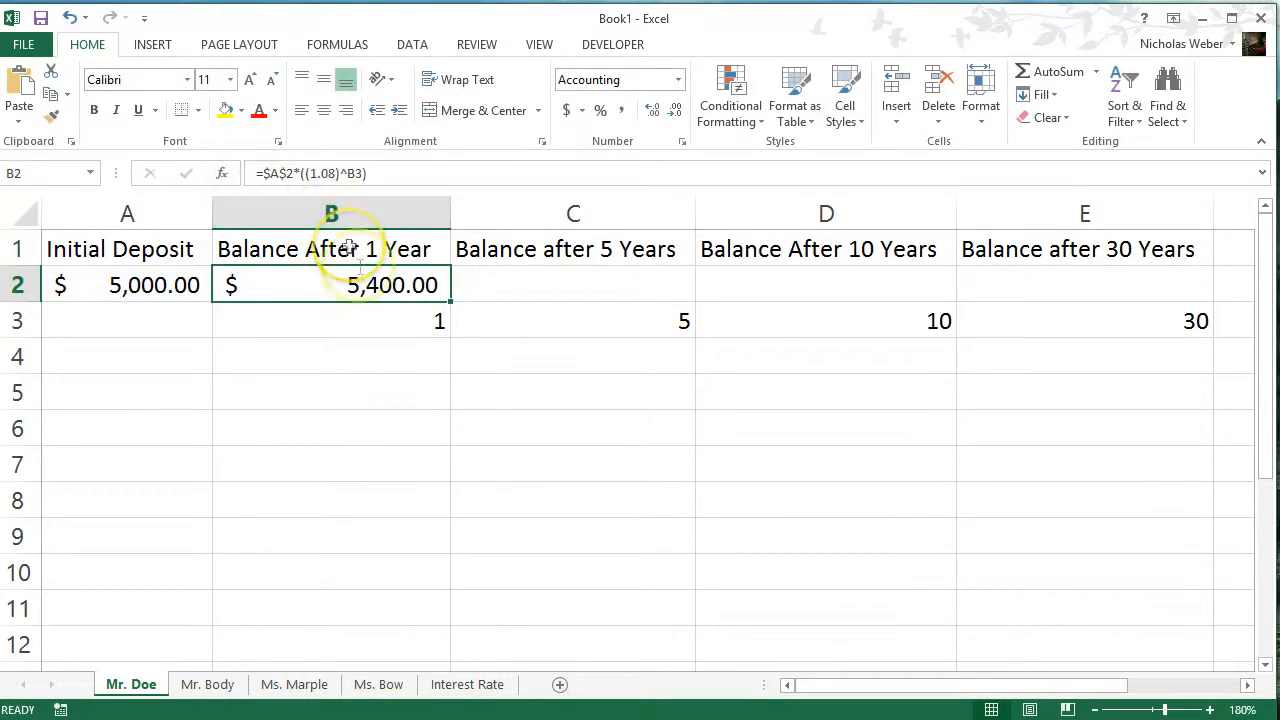
pyautogui.press('F2')
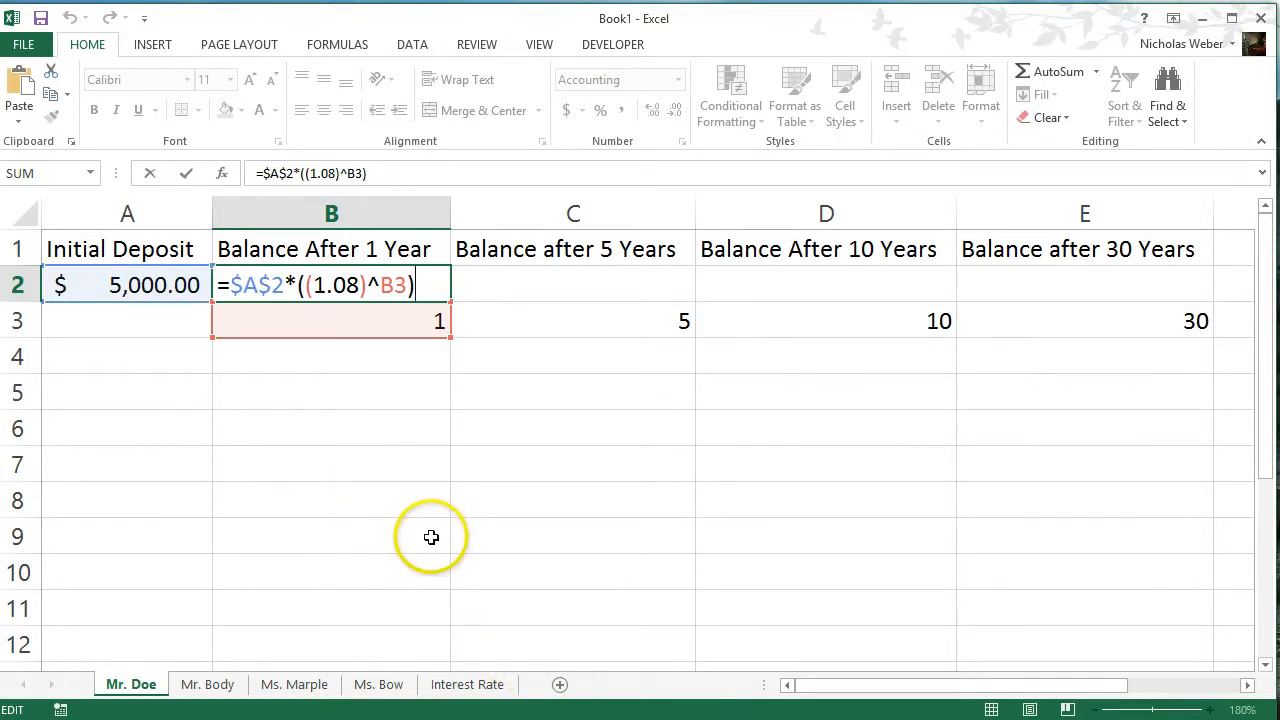
pyautogui.hotkey('ctrl', 'Return')
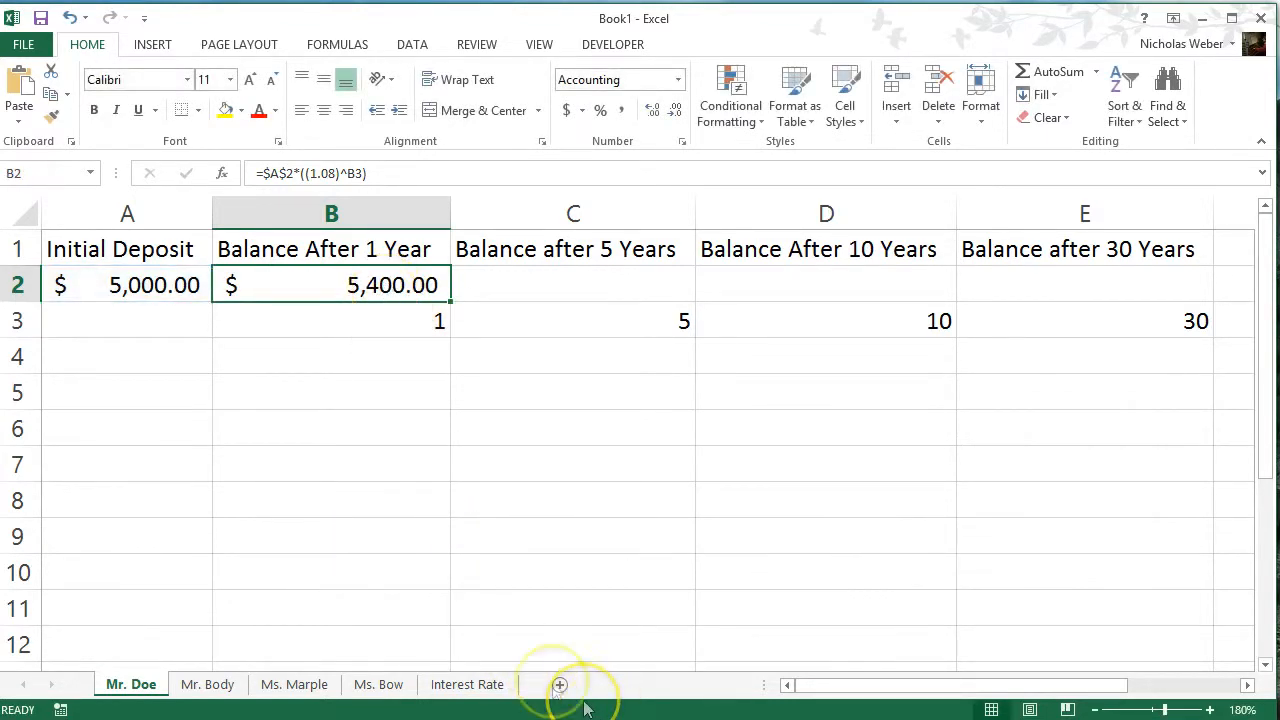
# Set the rate in cell A2 of the Interest Rate sheet to .08
pyautogui.click(482, 686)
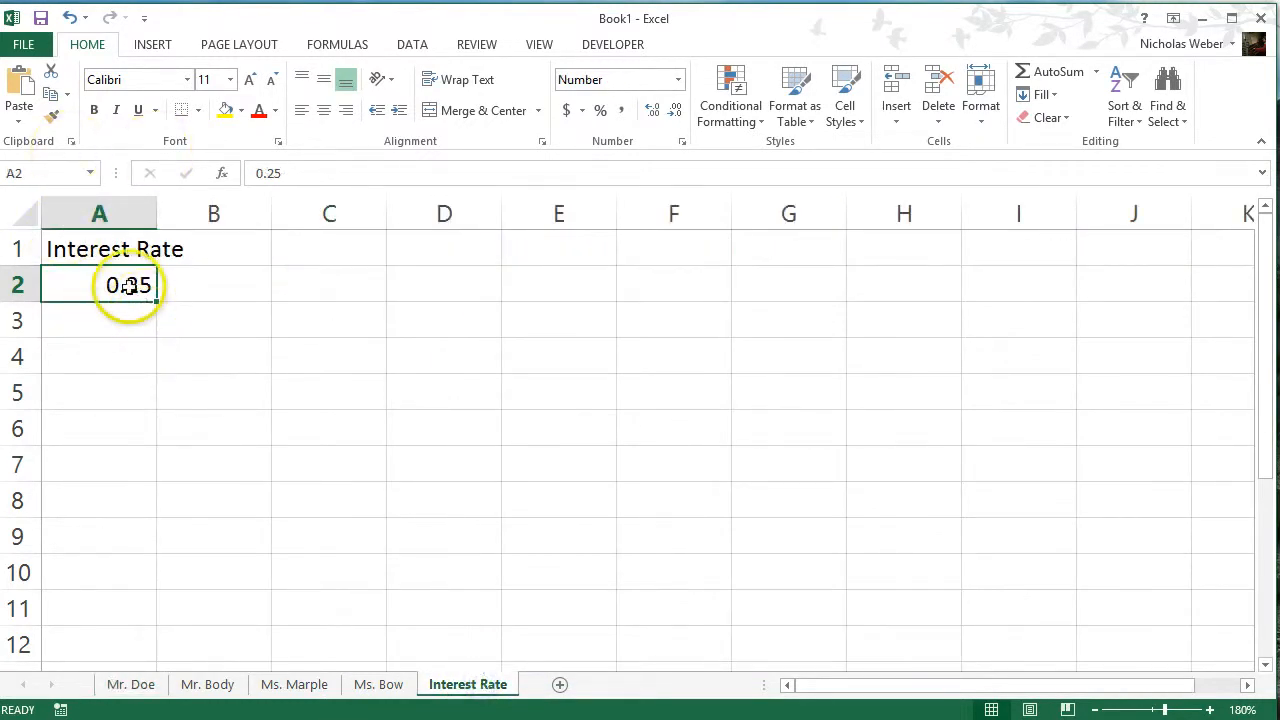
pyautogui.doubleClick(298, 172)
pyautogui.write('.08')
pyautogui.press('Return')
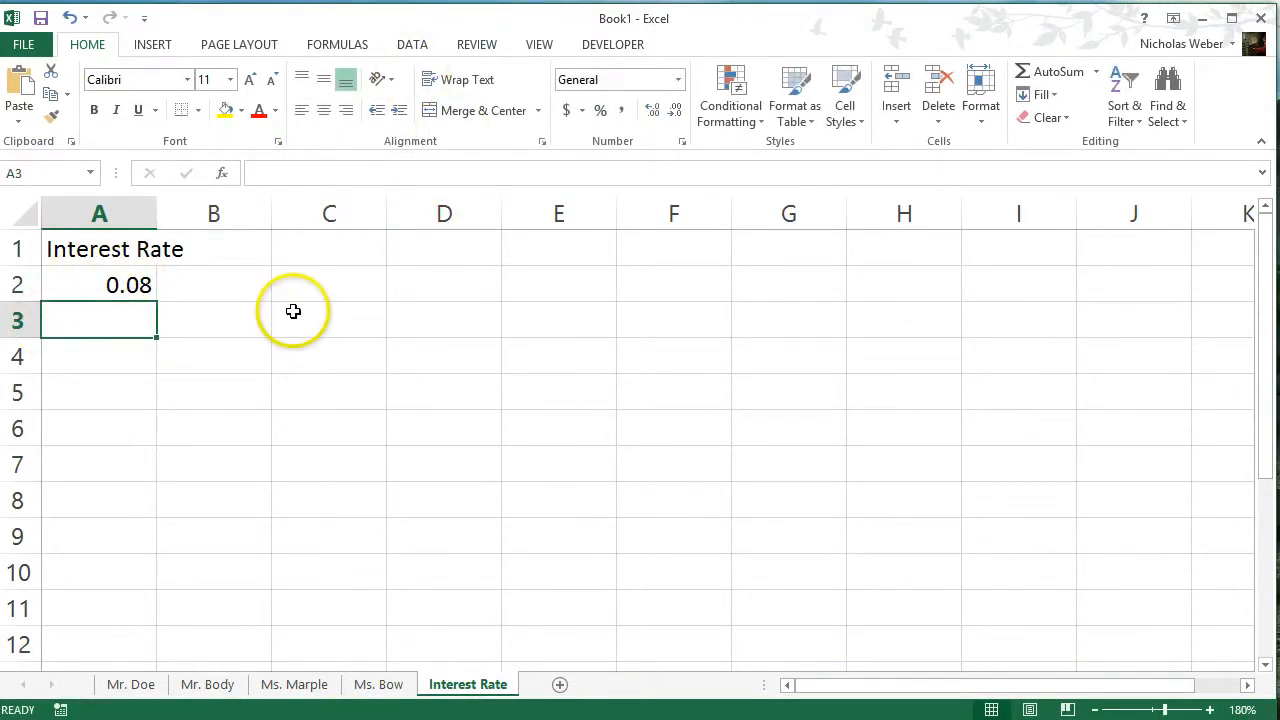
# Try the Percentage format on the interest rate in A2 and return it to the Number format
pyautogui.click(131, 285)
pyautogui.click(600, 110)
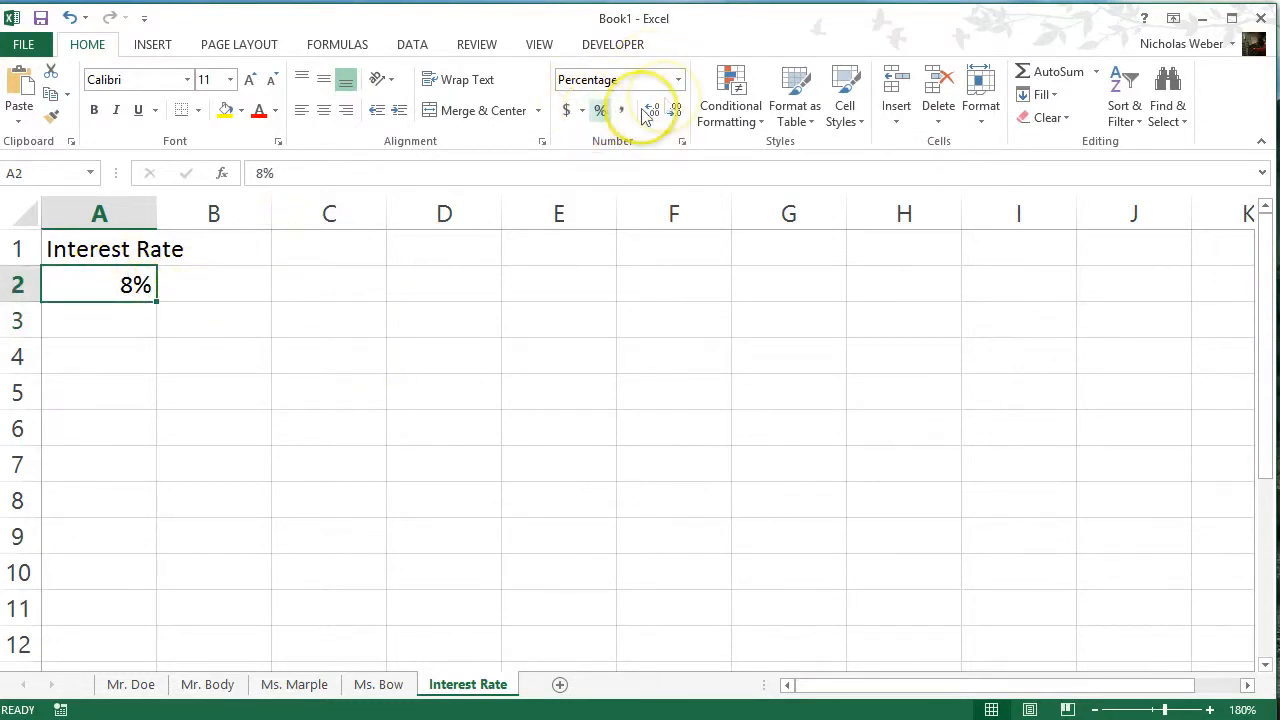
pyautogui.click(678, 80)
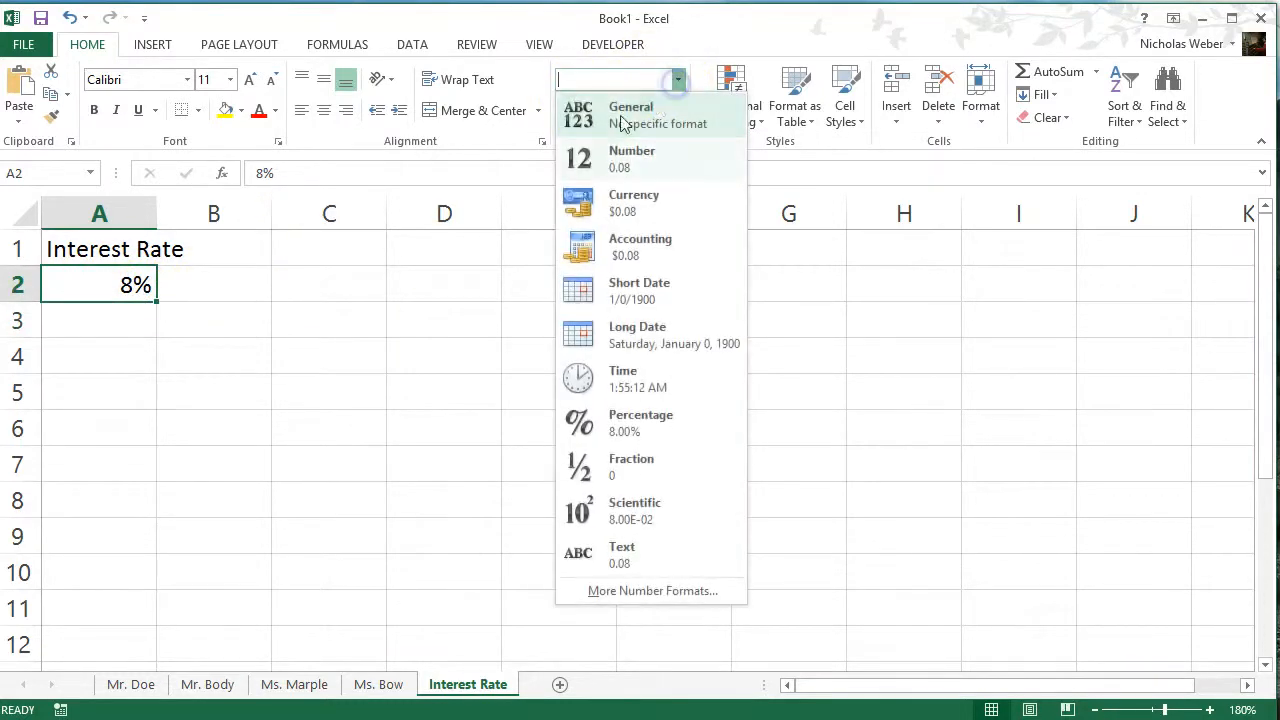
pyautogui.click(672, 175)
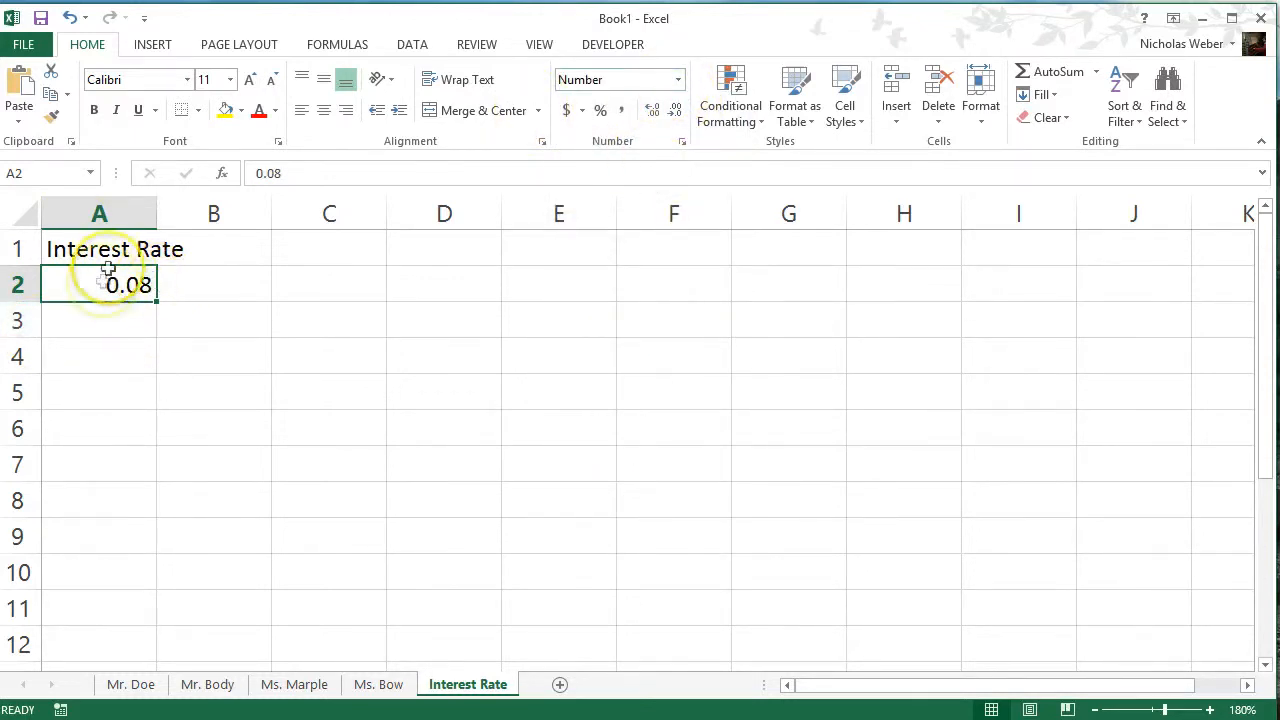
# Name the interest rate cell A2 IntRate
pyautogui.click(47, 175)
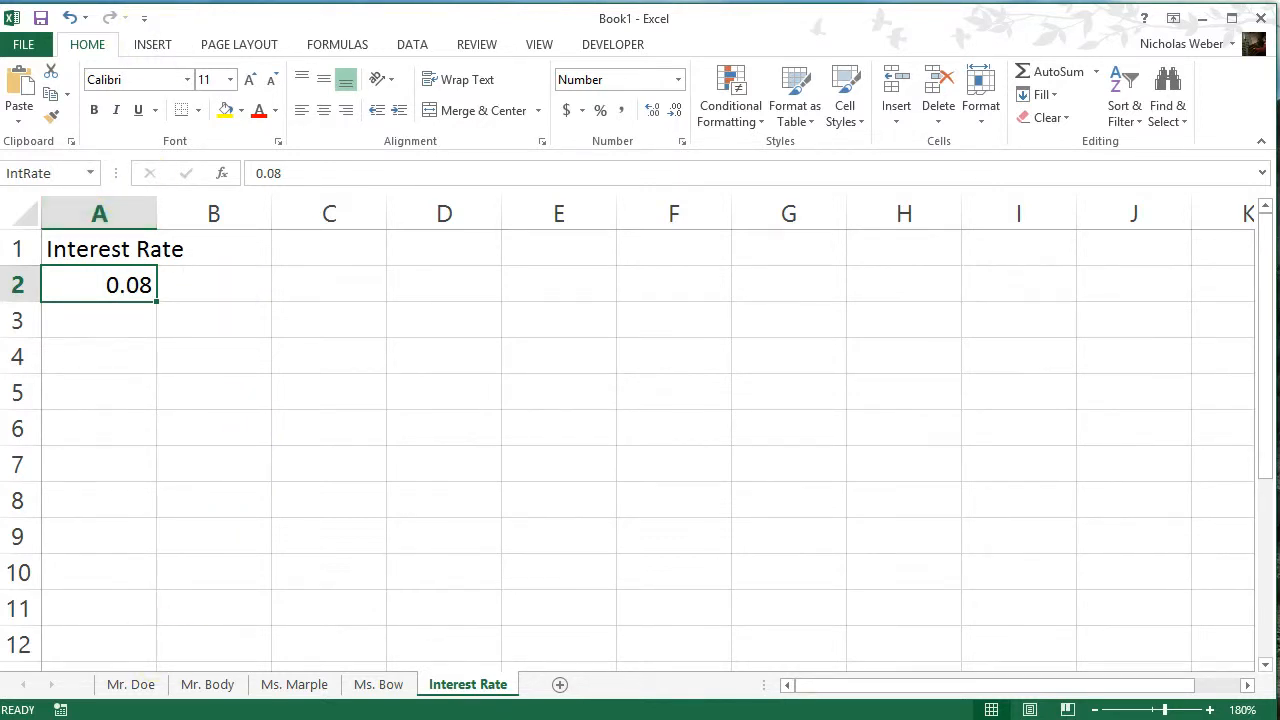
# Change the formula in B2 of the first client sheet to =$A$2*((1+IntRate)^B3), replacing the fixed rate with the named cell
pyautogui.click(150, 686)
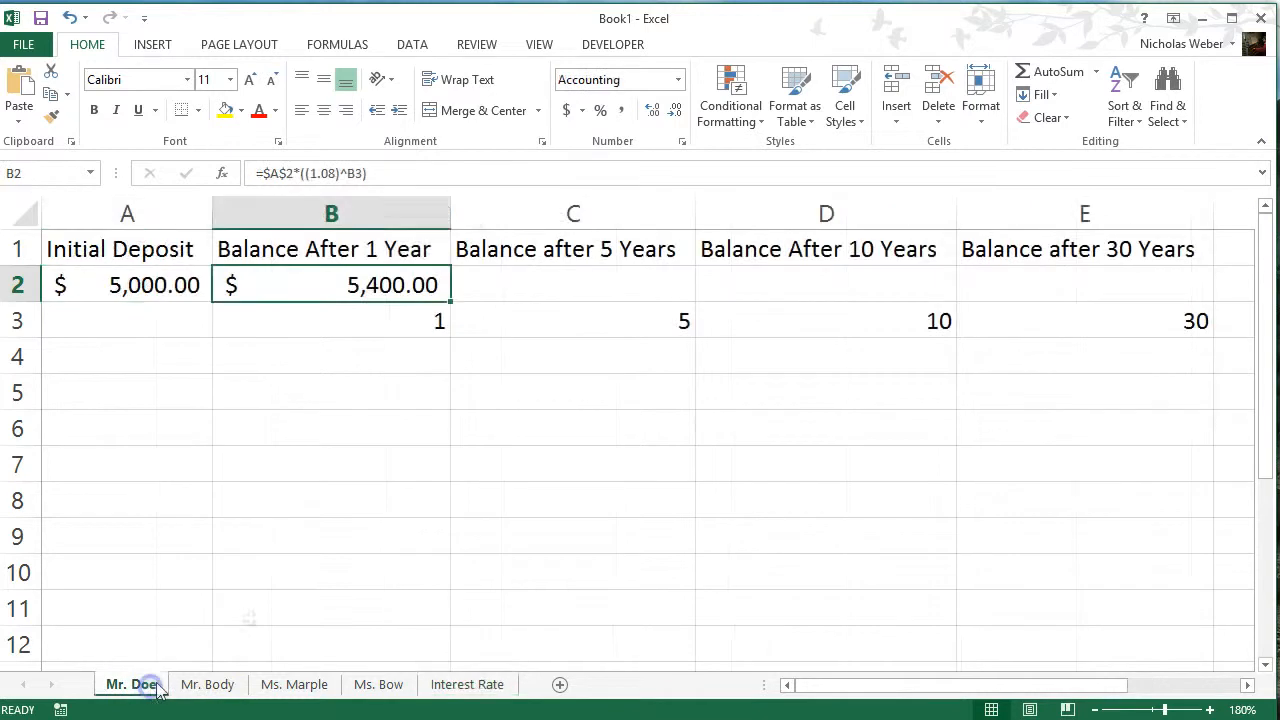
pyautogui.click(338, 173)
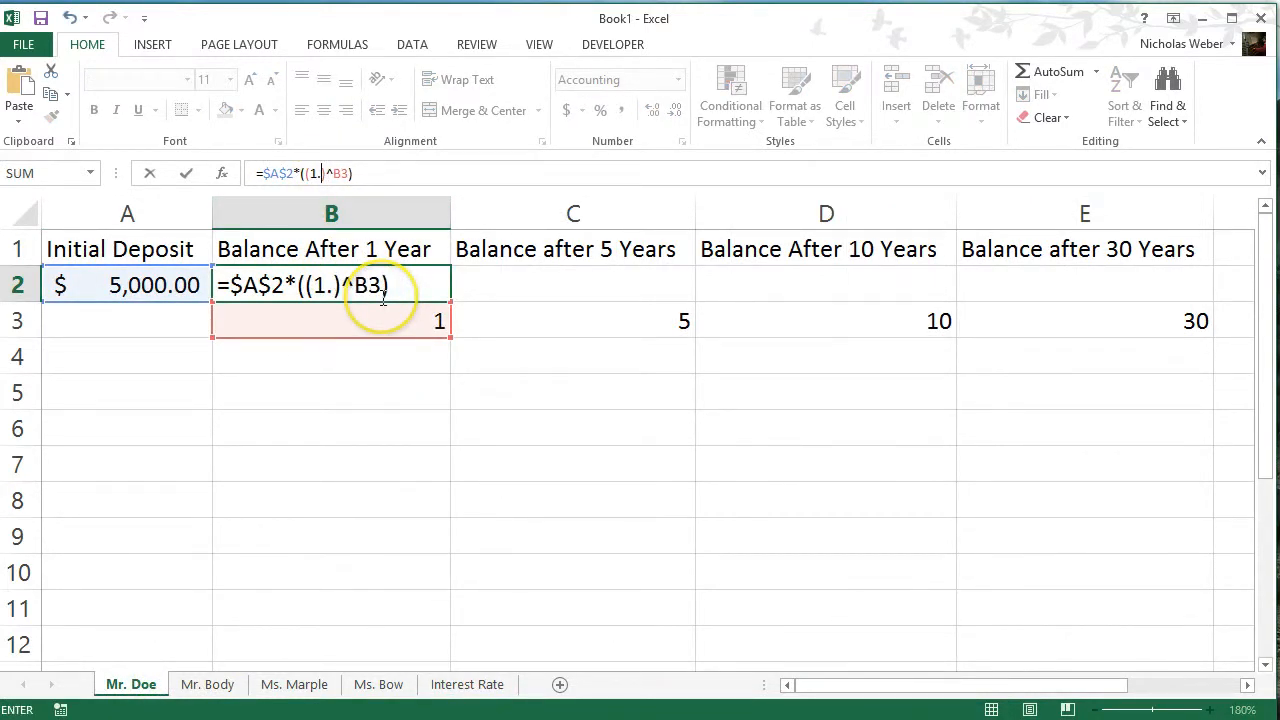
pyautogui.write('+')
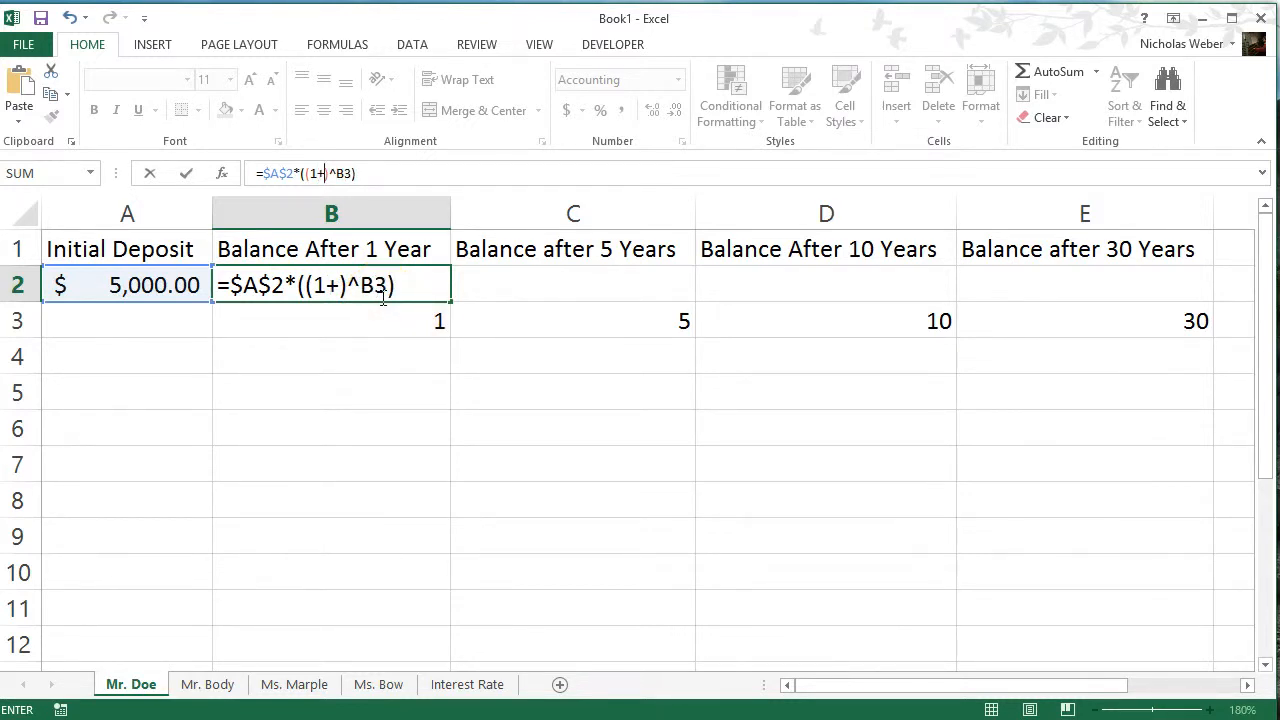
pyautogui.write('IntR')
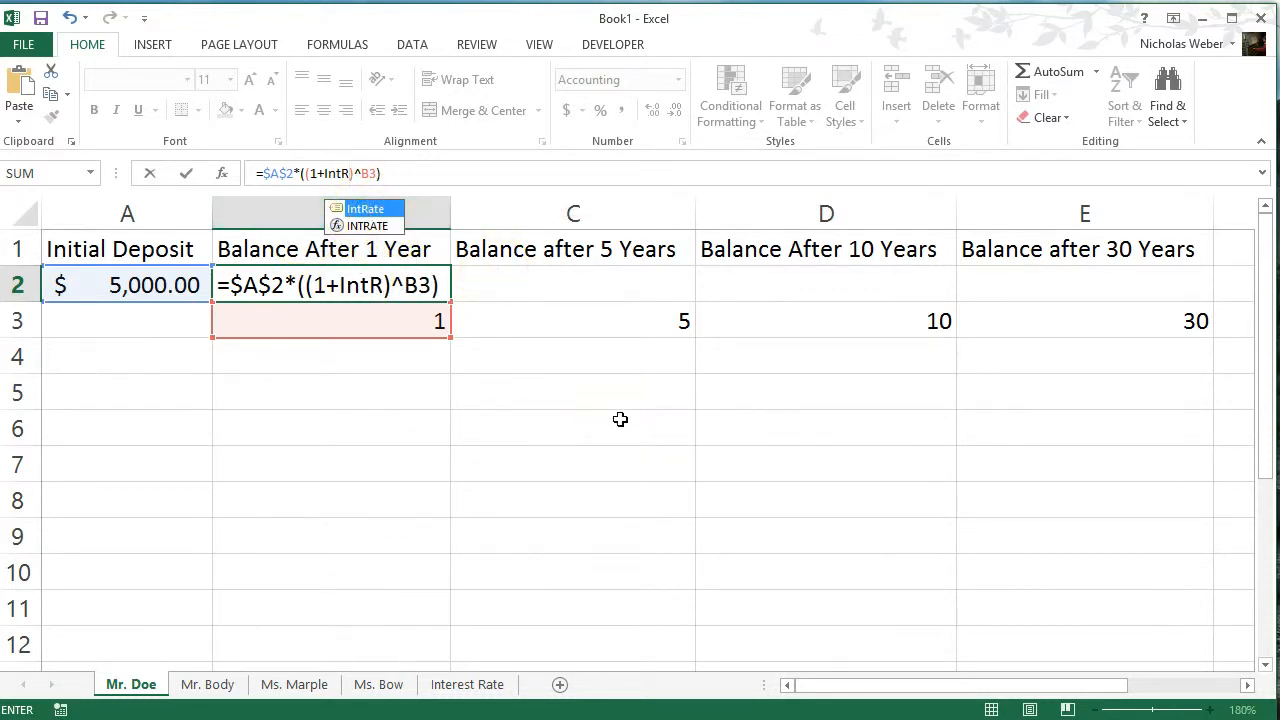
pyautogui.press('Tab')
pyautogui.press('Return')
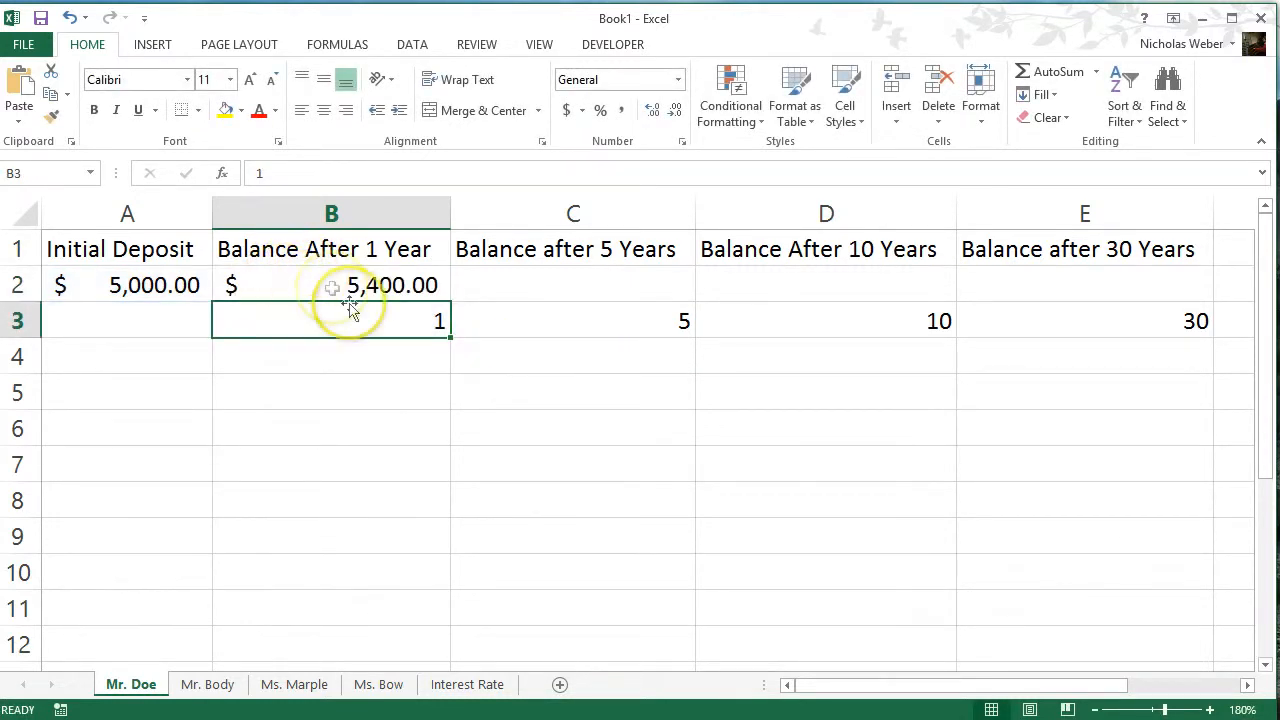
# Fill the B2 balance formula across to E2 for the 5, 10 and 30 year balances
pyautogui.click(385, 288)
pyautogui.moveTo(453, 301); pyautogui.dragTo(1150, 298)
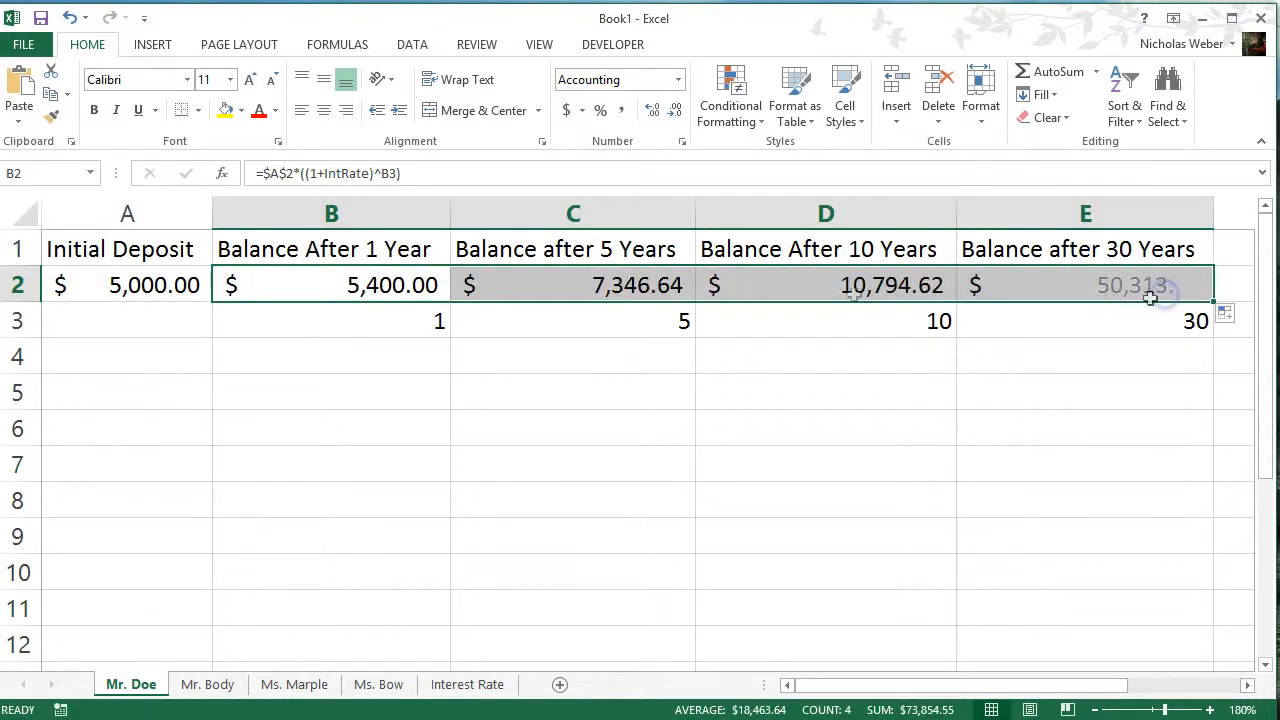
pyautogui.click(362, 284)
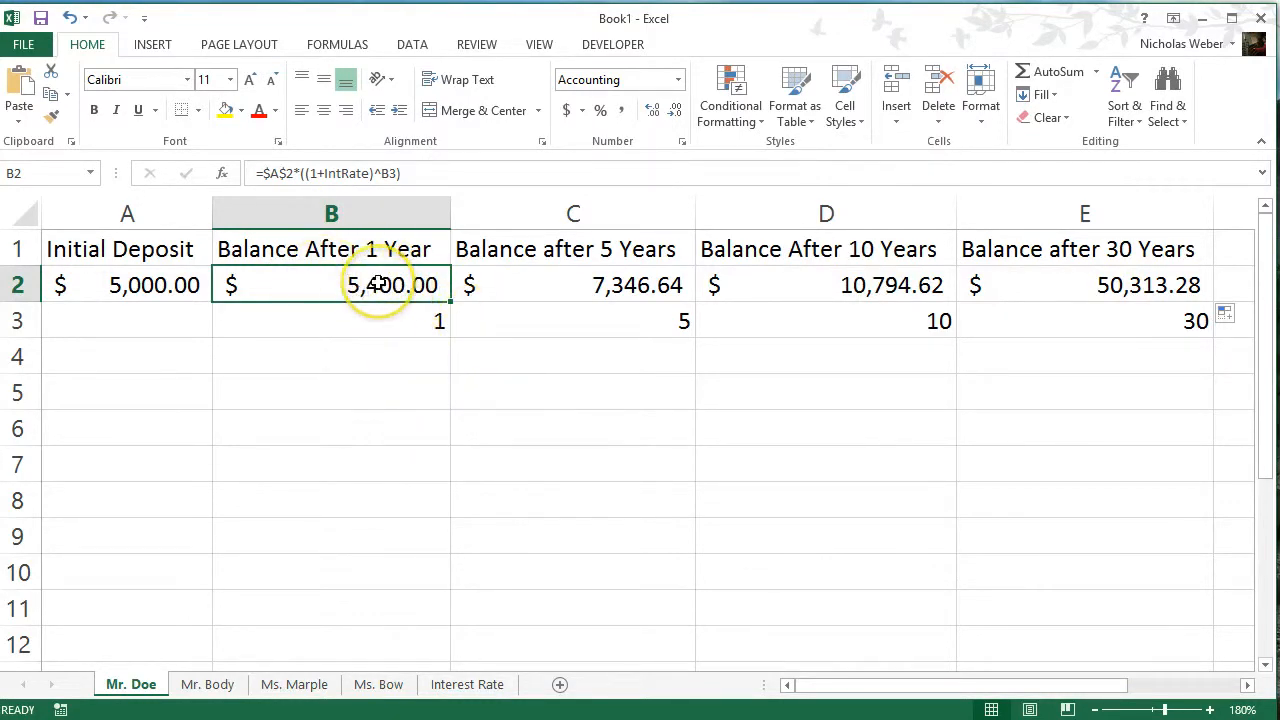
# Review the balance formulas and results on the other three client sheets
pyautogui.click(205, 686)
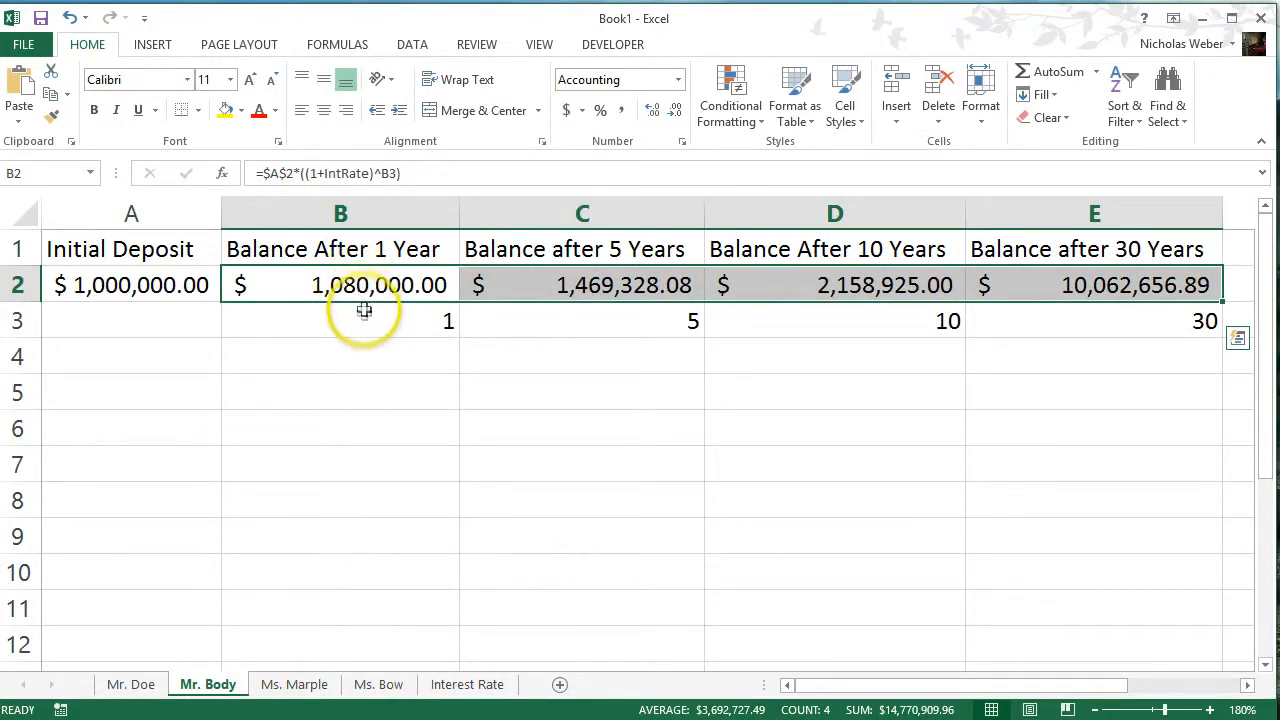
pyautogui.click(290, 684)
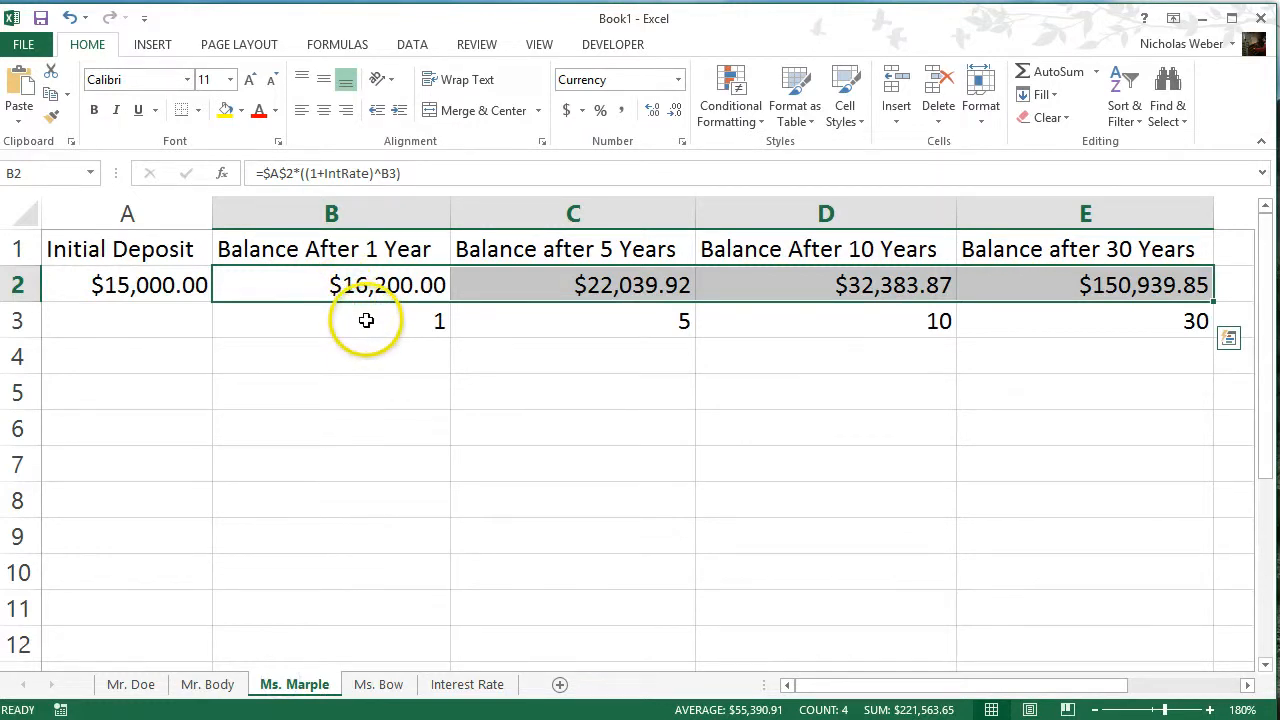
pyautogui.click(379, 688)
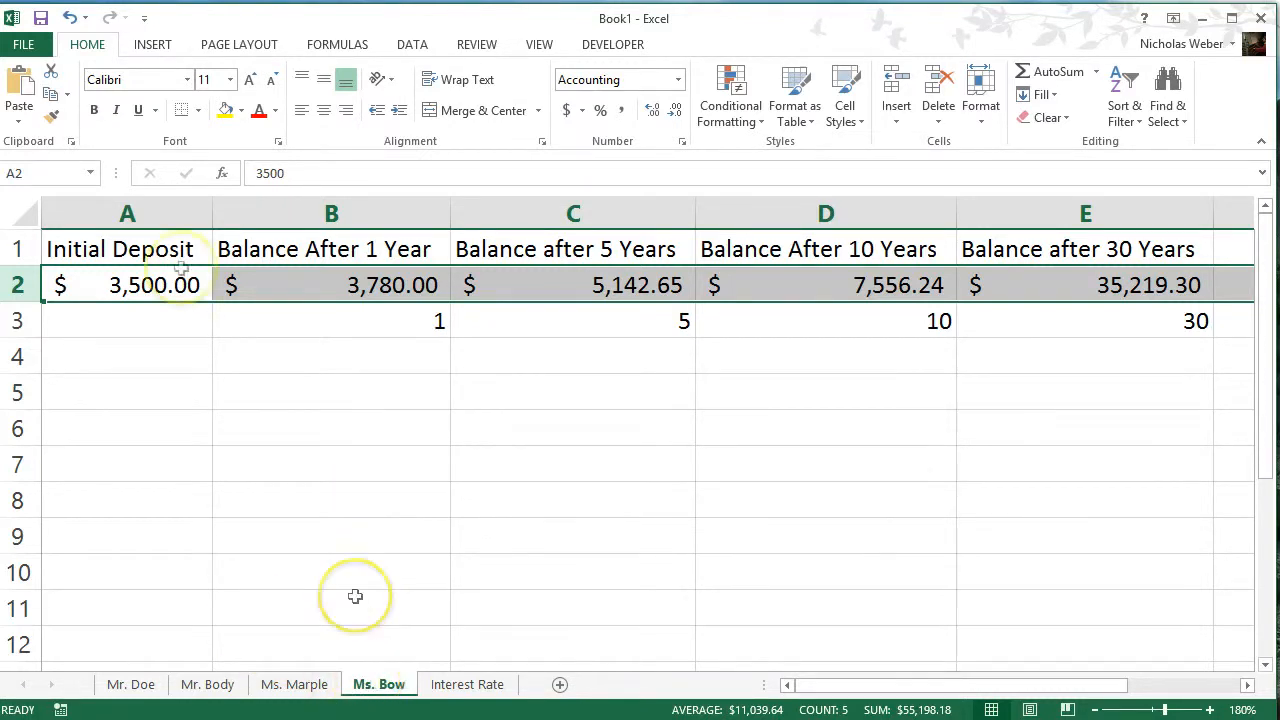
pyautogui.click(298, 286)
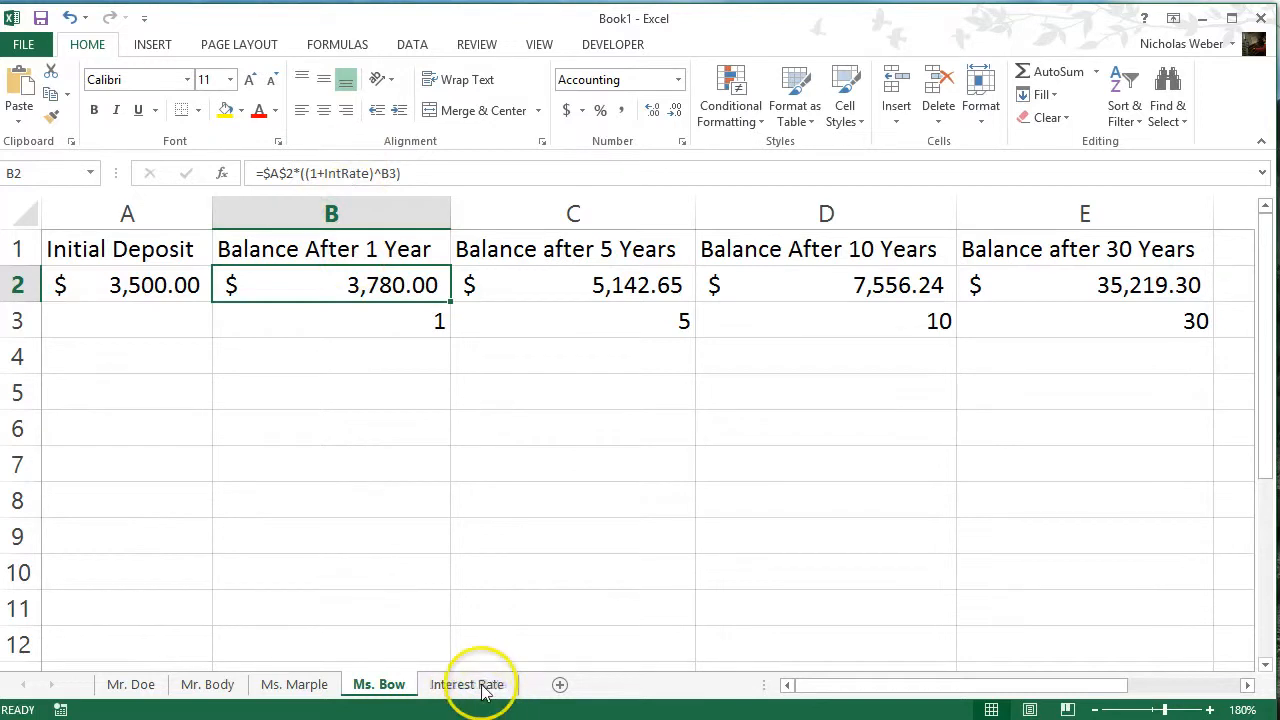
# Set the IntRate value in A2 of the Interest Rate sheet to 0.25
pyautogui.click(476, 686)
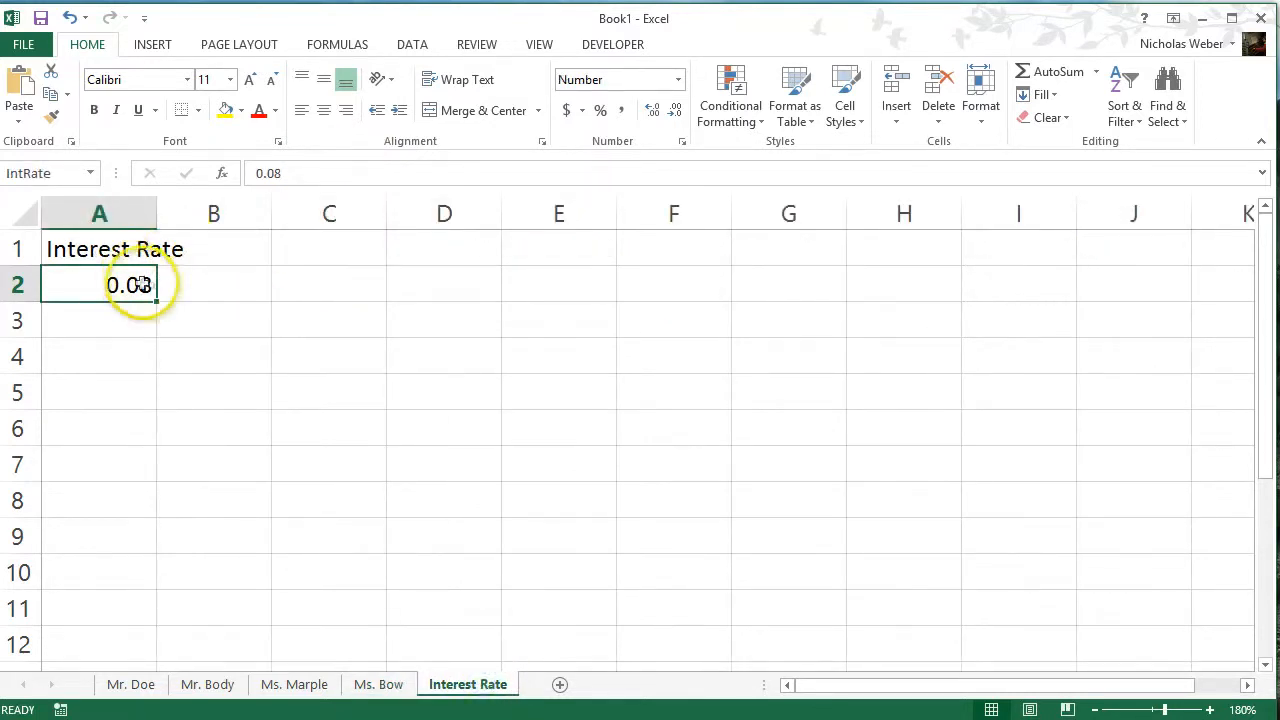
pyautogui.click(310, 173)
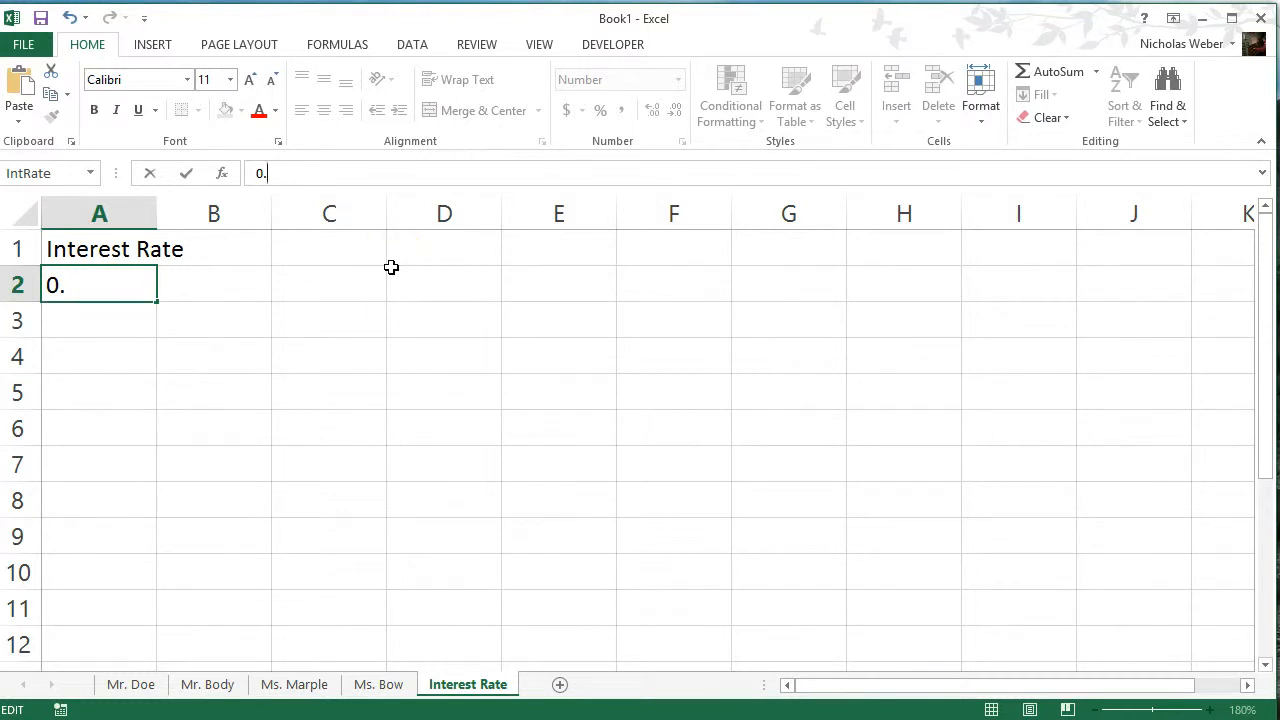
pyautogui.press('Return')
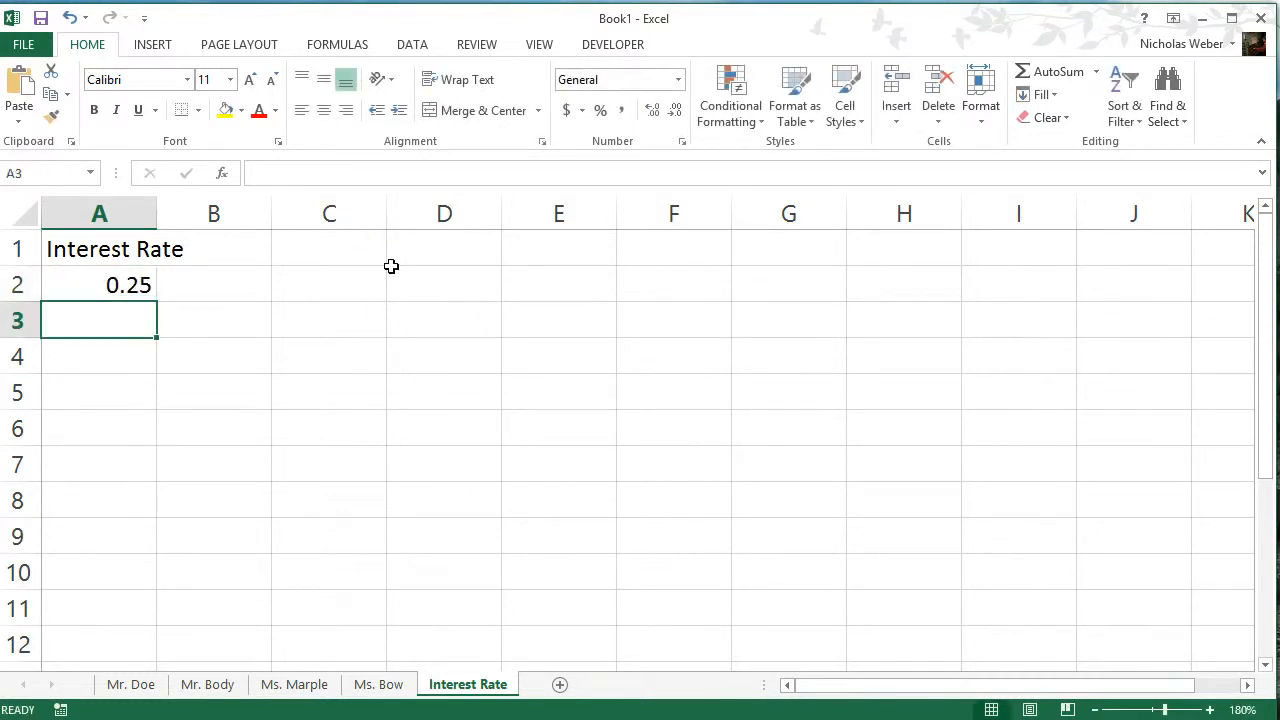
# Check the recalculated balances on all four client sheets
pyautogui.click(379, 684)
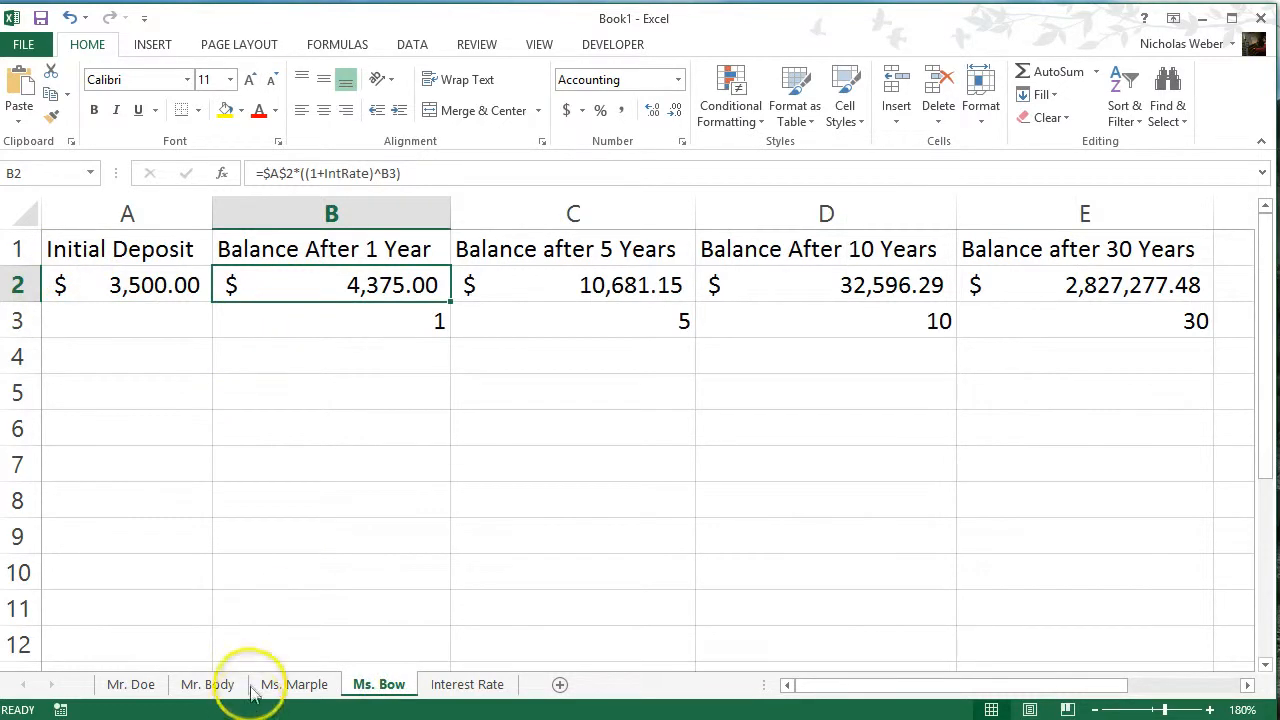
pyautogui.click(133, 682)
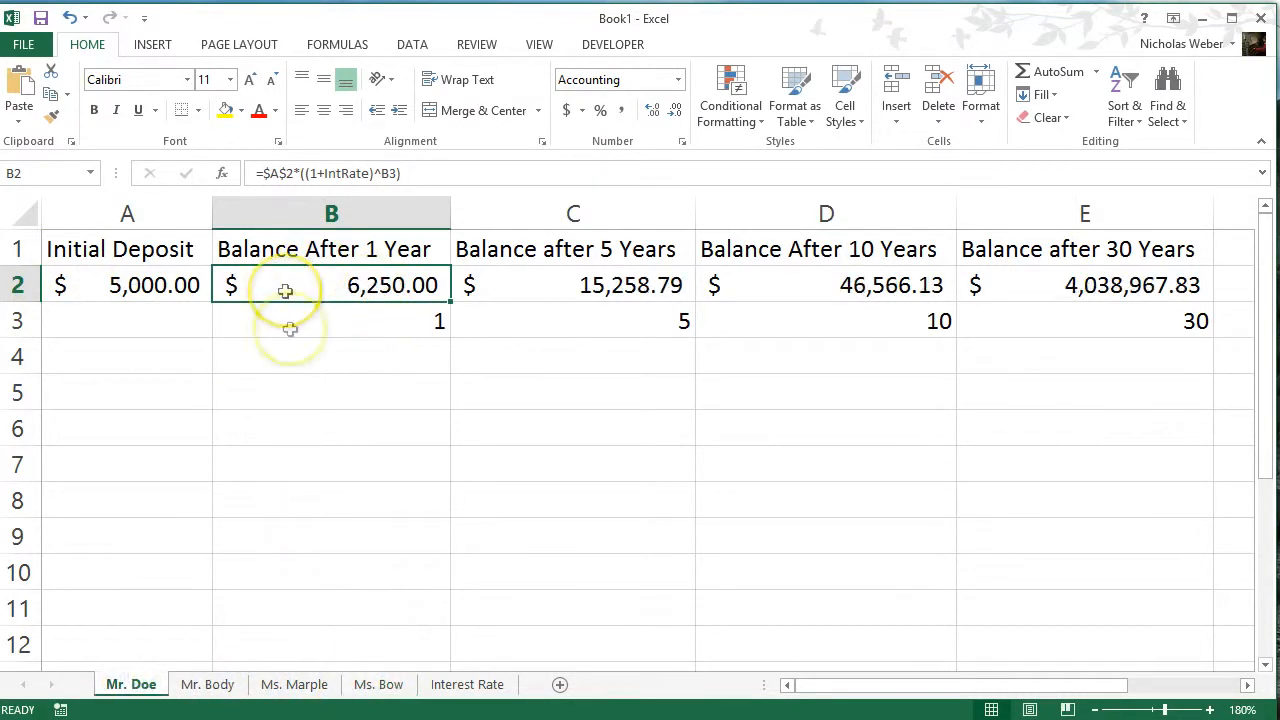
pyautogui.click(205, 684)
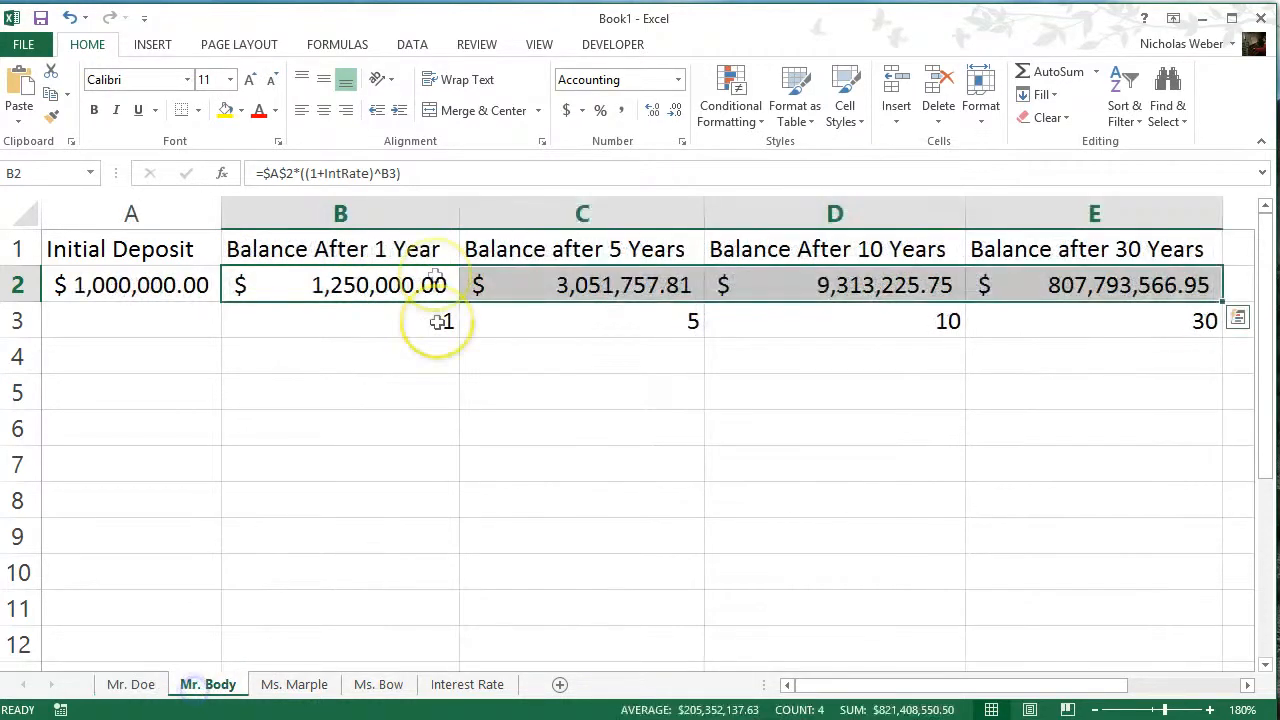
pyautogui.click(297, 684)
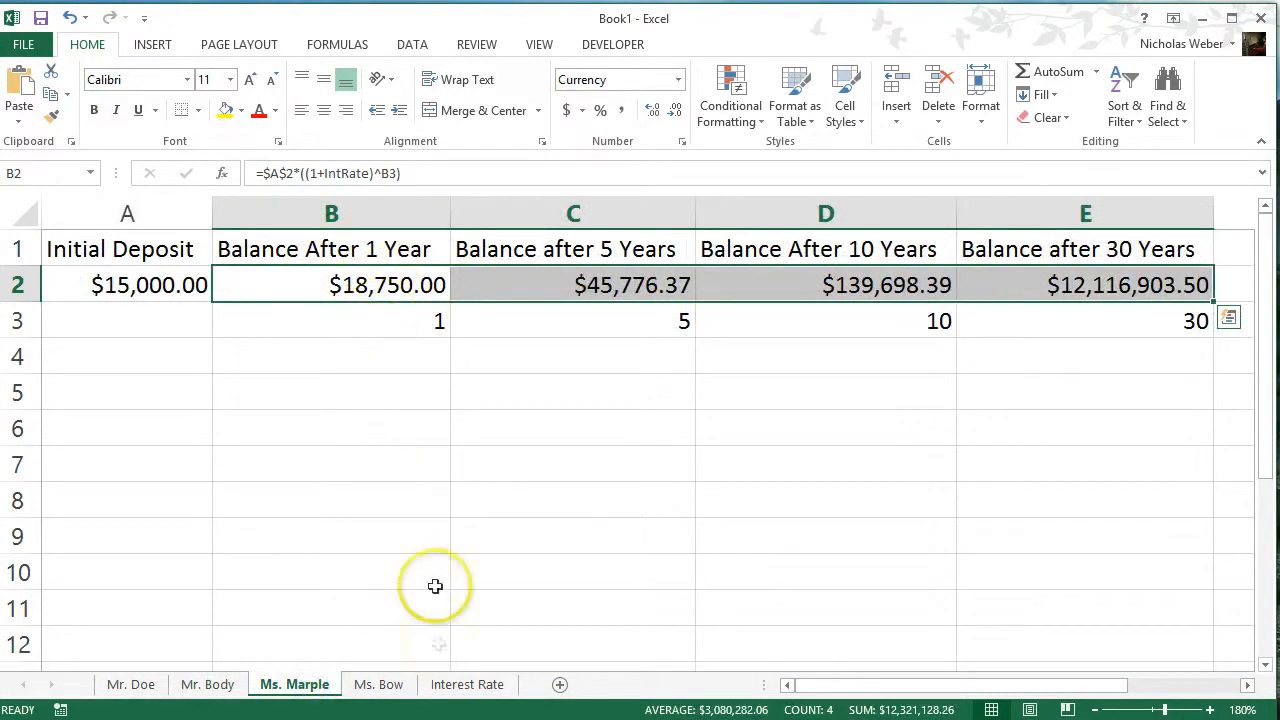
pyautogui.click(379, 684)
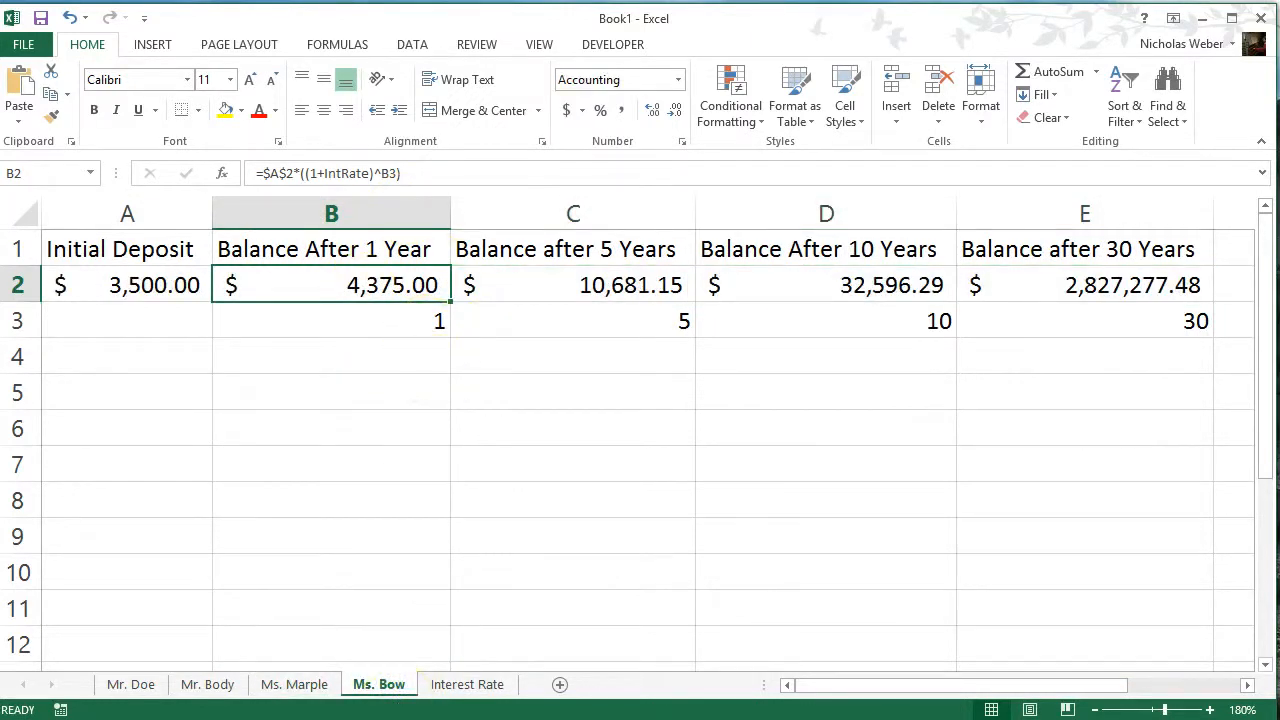